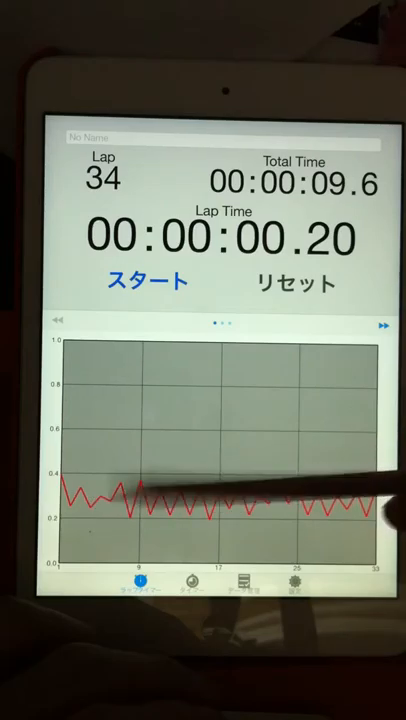
pyautogui.moveTo(370, 450); pyautogui.dragTo(220, 450)
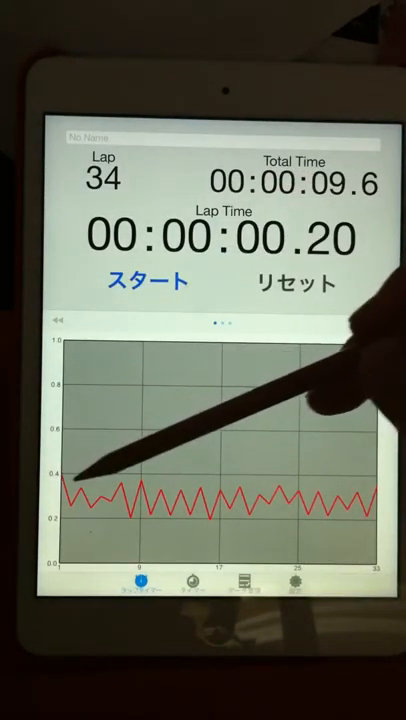
pyautogui.click(125, 478)
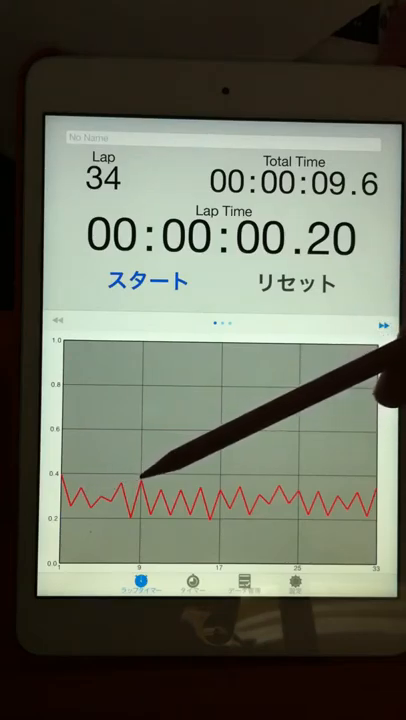